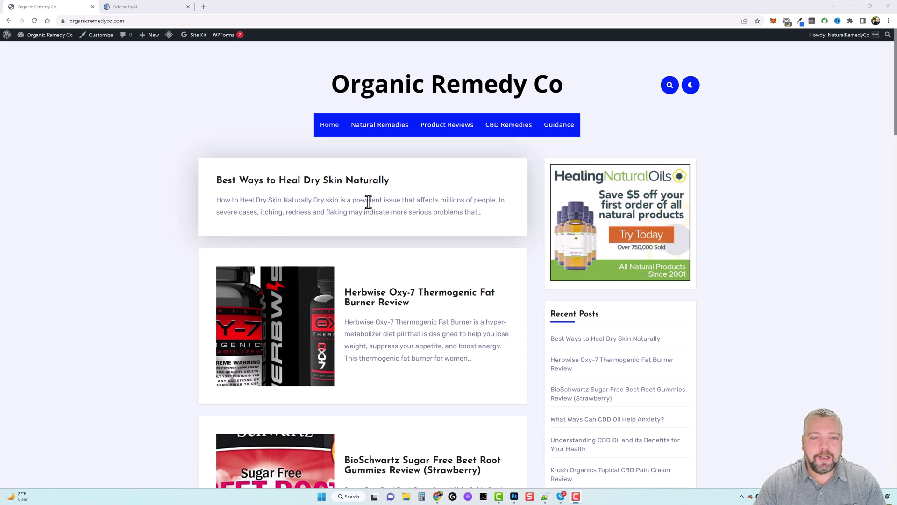
# Step: Open the 'Best Ways to Heal Dry Skin Naturally' post and read through it
pyautogui.click(324, 182)
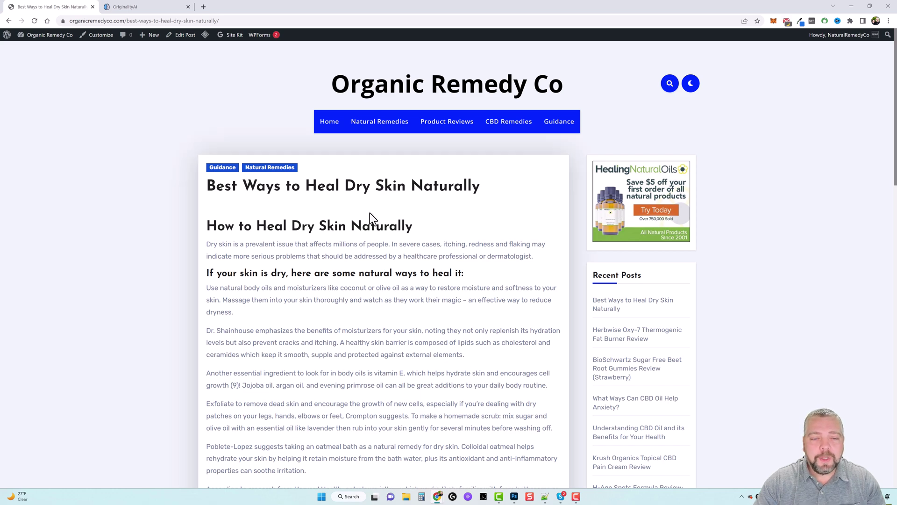
pyautogui.scroll(-2, 363, 285)
pyautogui.scroll(-1, 421, 182)
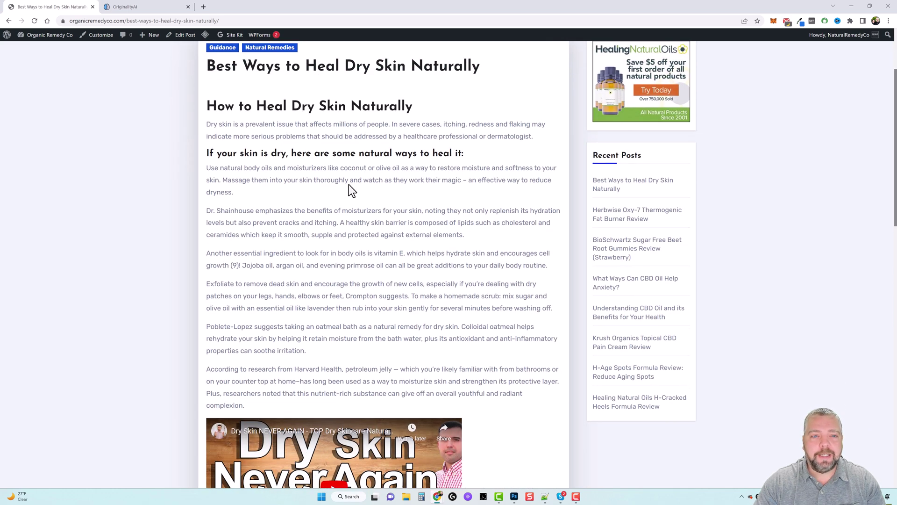
pyautogui.scroll(2, 369, 234)
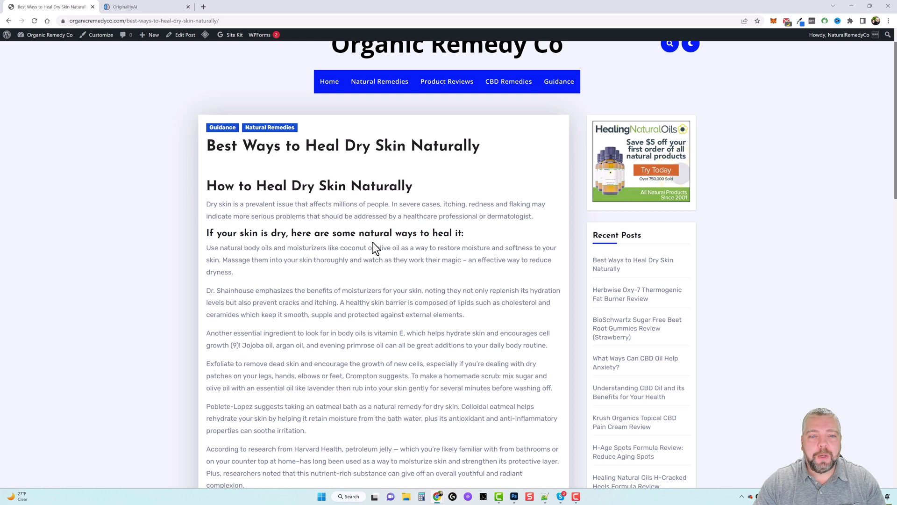
pyautogui.scroll(1, 372, 242)
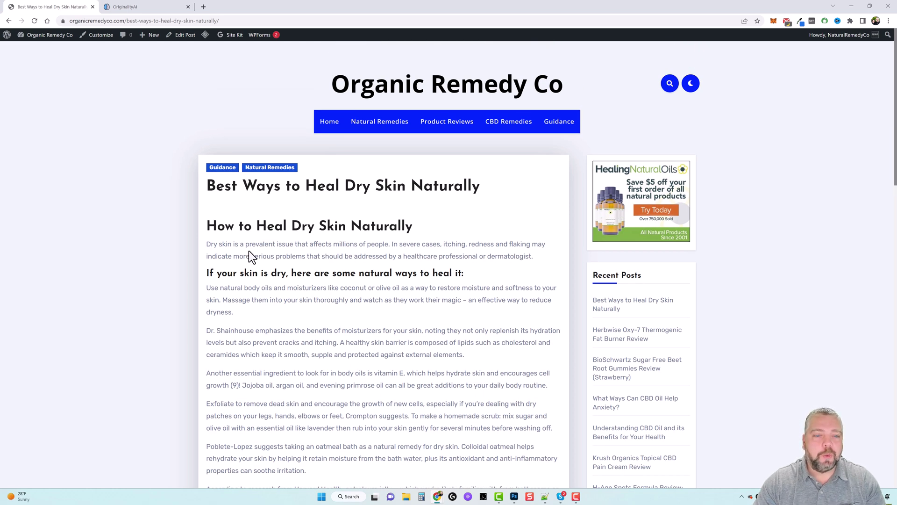
pyautogui.scroll(-3, 314, 261)
pyautogui.scroll(3, 360, 284)
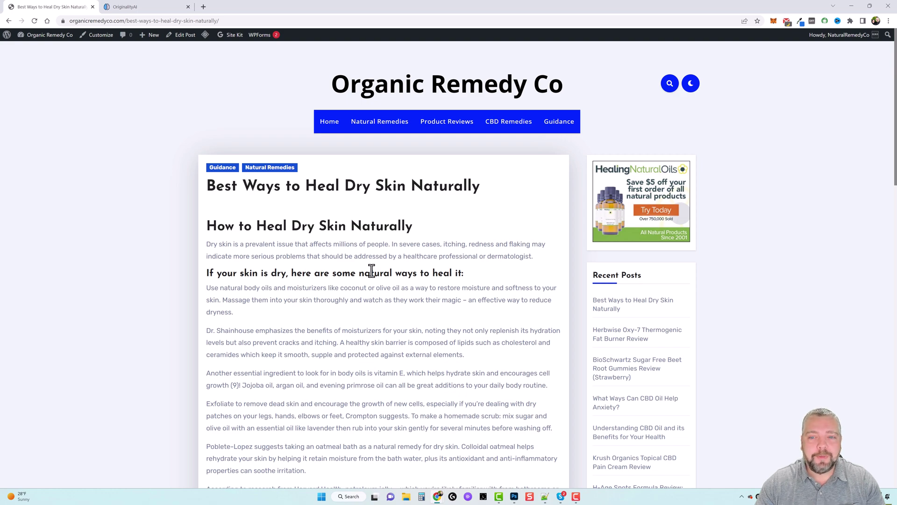
pyautogui.scroll(-9, 433, 318)
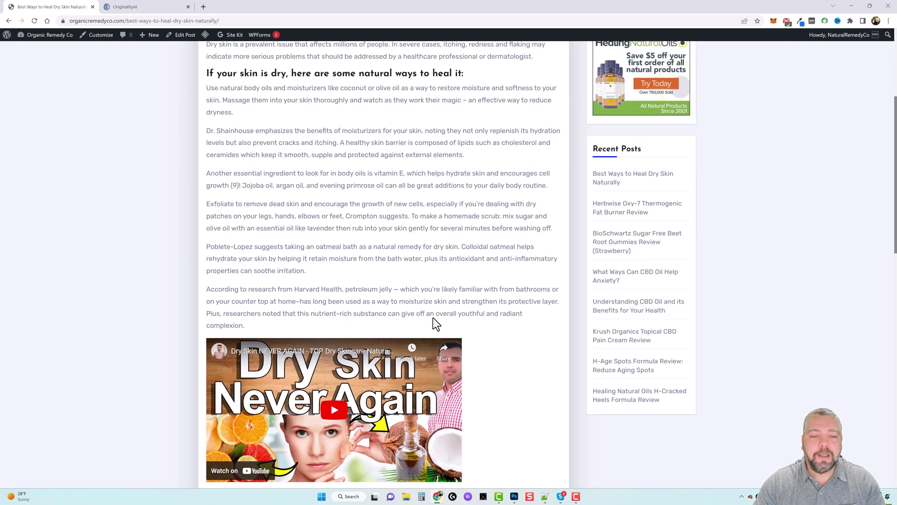
pyautogui.scroll(9, 468, 326)
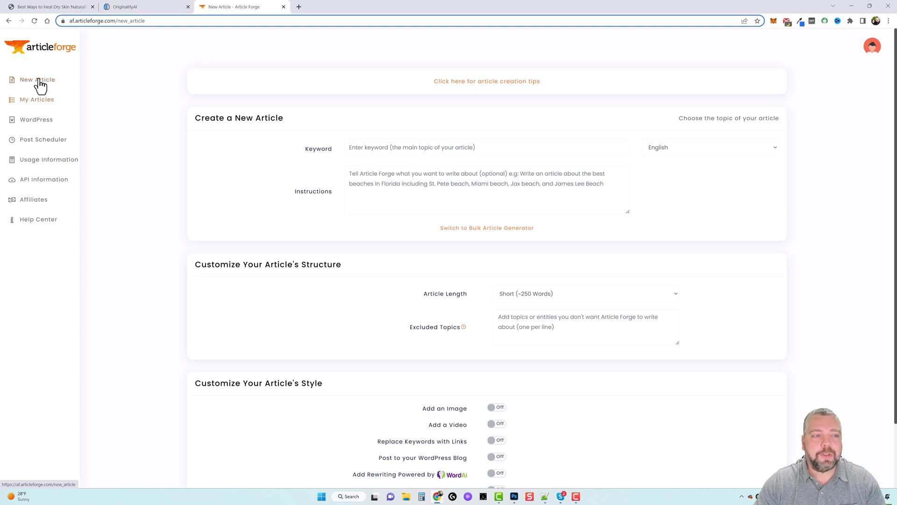
# Step: Enter keyword 'how to reduce stress naturally' with natural-product stress-relief instructions, keeping English as the language
pyautogui.scroll(-2, 536, 180)
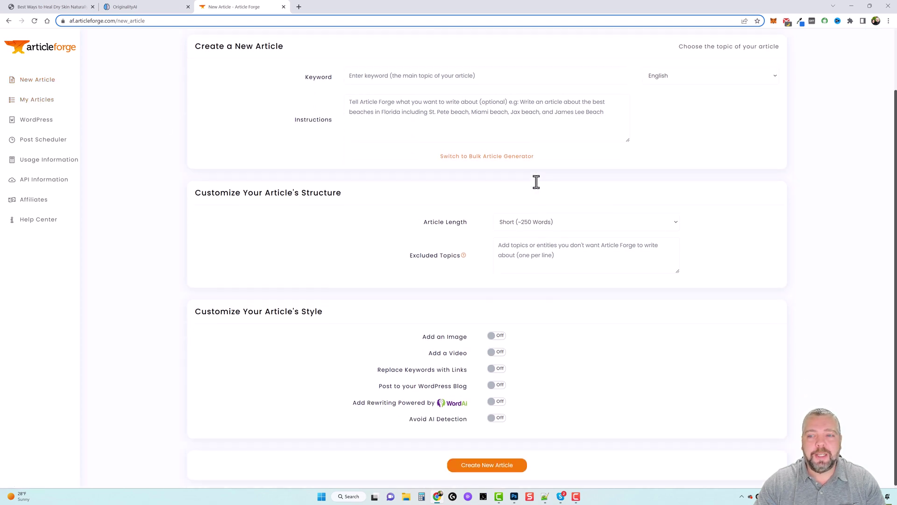
pyautogui.scroll(2, 523, 183)
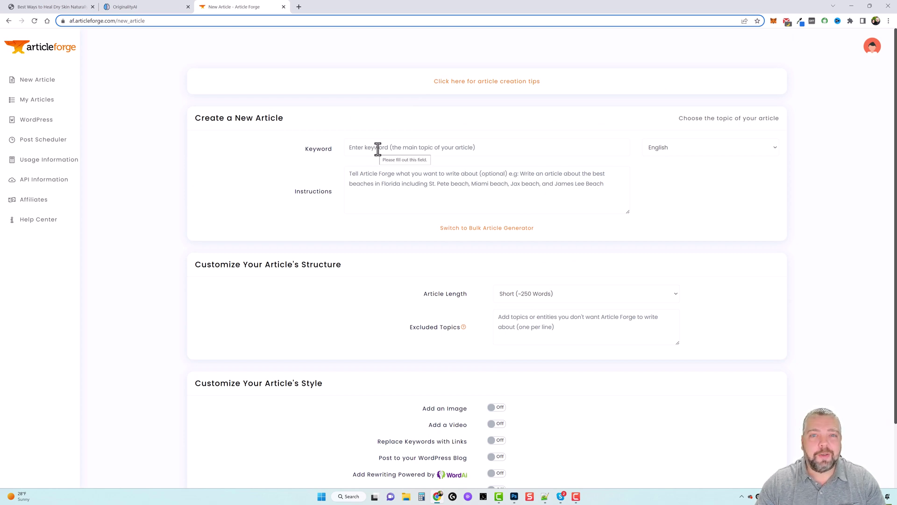
pyautogui.click(389, 179)
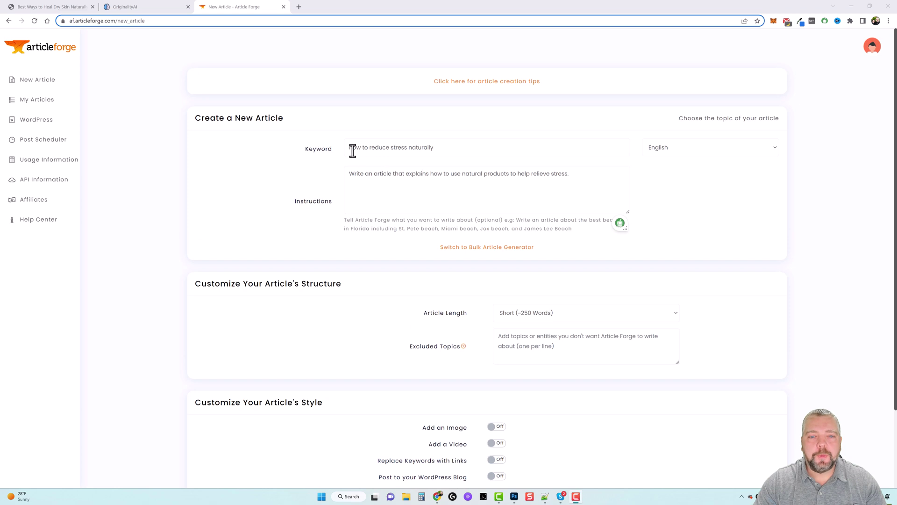
pyautogui.moveTo(348, 148); pyautogui.dragTo(434, 149)
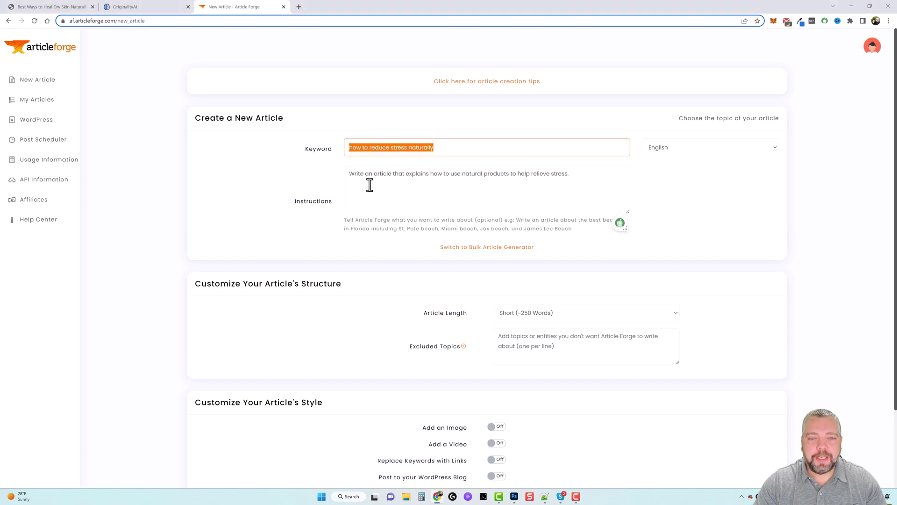
pyautogui.moveTo(352, 175); pyautogui.dragTo(646, 202)
pyautogui.click(674, 221)
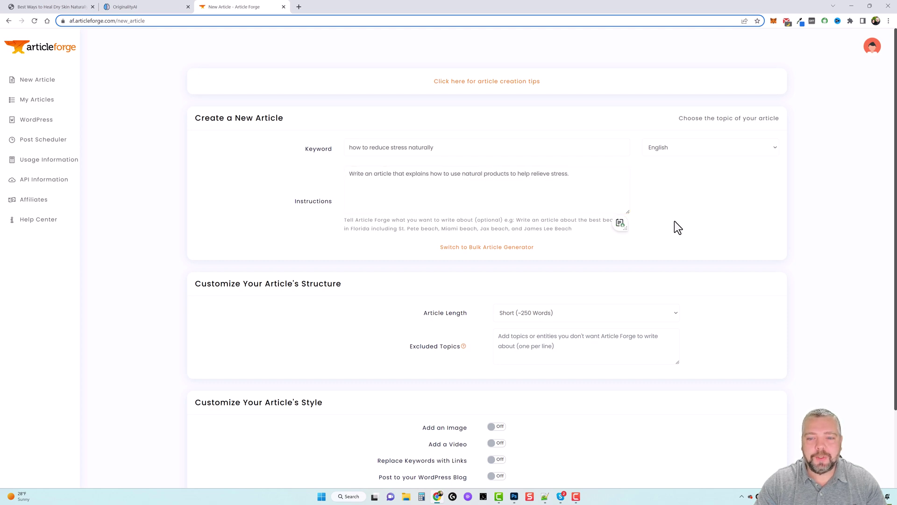
pyautogui.click(769, 149)
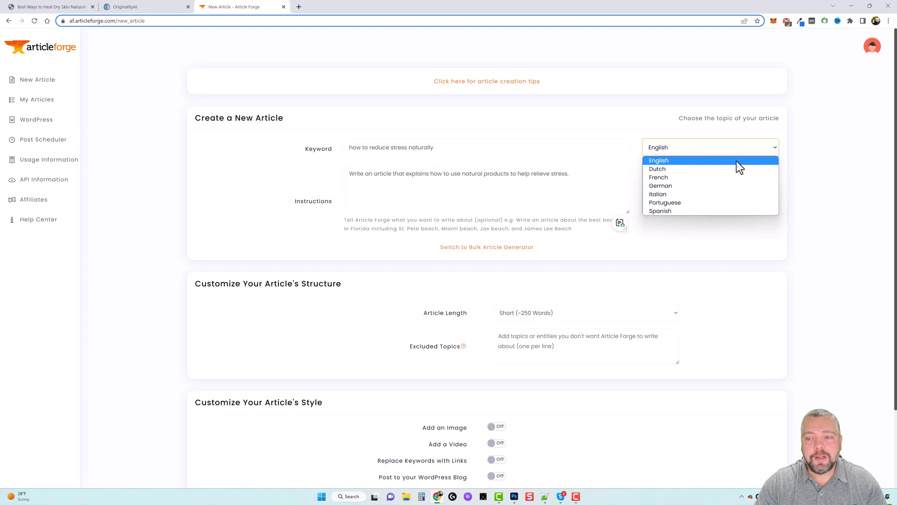
pyautogui.click(683, 237)
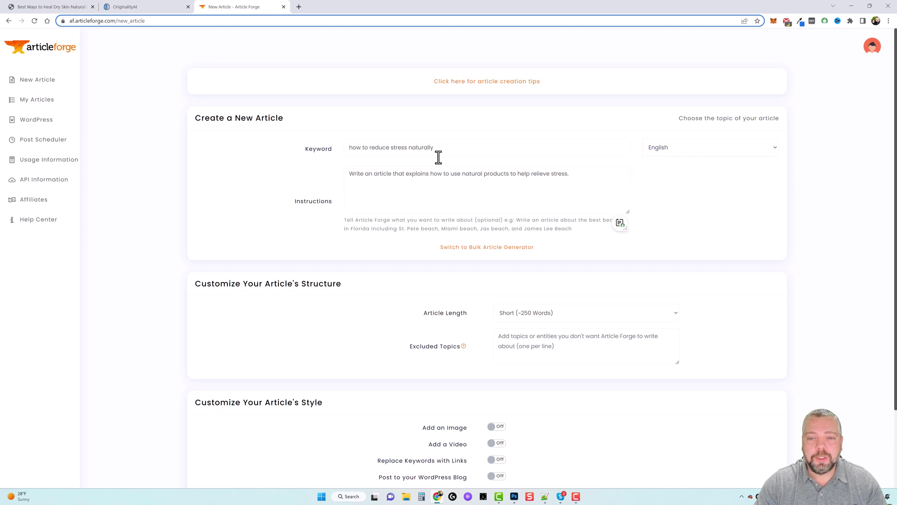
pyautogui.scroll(-2, 362, 322)
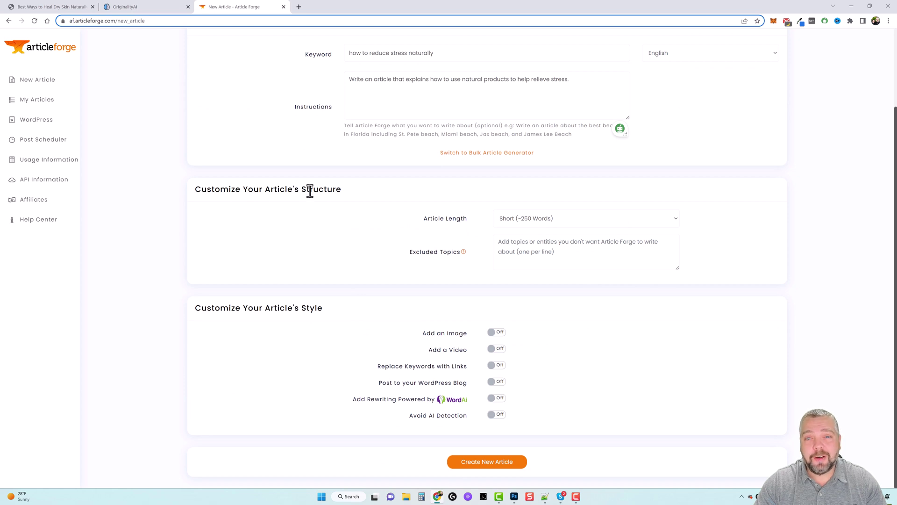
# Step: Set Article Length to Long (~750 Words), leaving Auto-generate Section Headings On
pyautogui.click(548, 222)
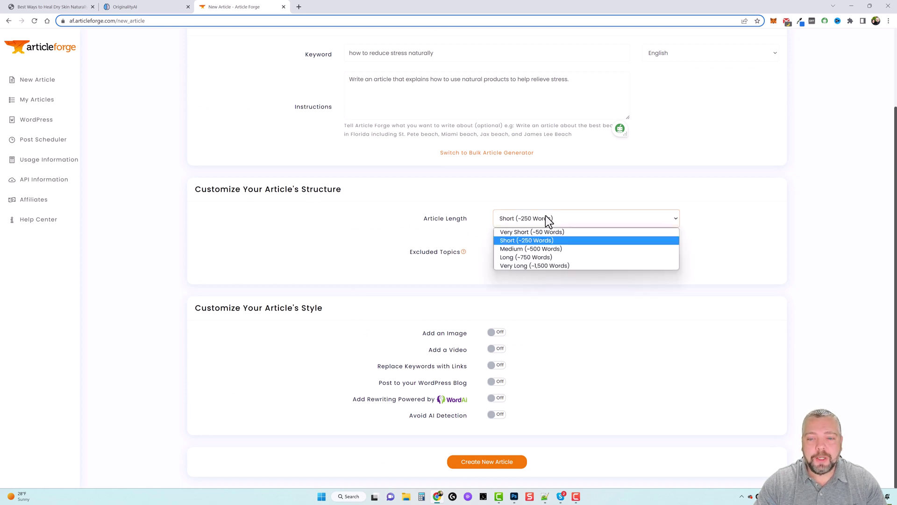
pyautogui.click(537, 258)
pyautogui.moveTo(454, 252)
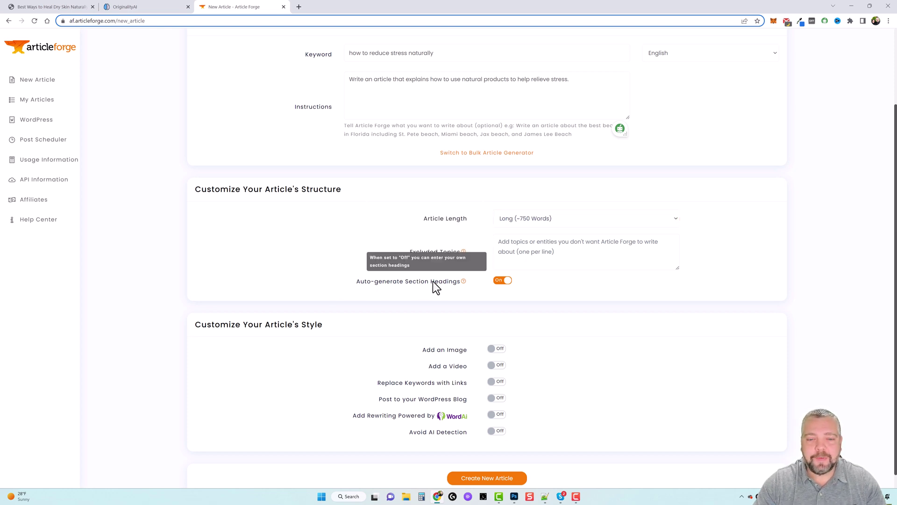
# Step: Turn on Add an Image, Add a Video and Avoid AI Detection, leaving Replace Keywords with Links off
pyautogui.scroll(-1, 325, 299)
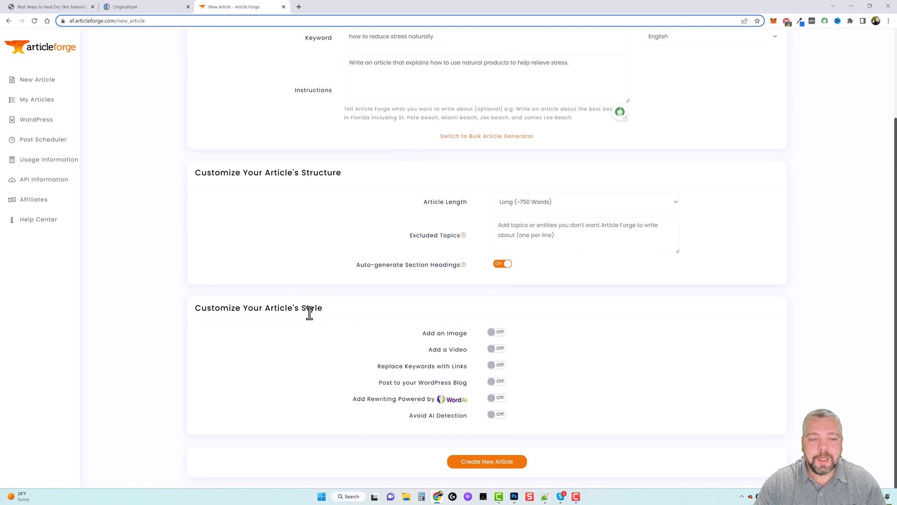
pyautogui.click(498, 333)
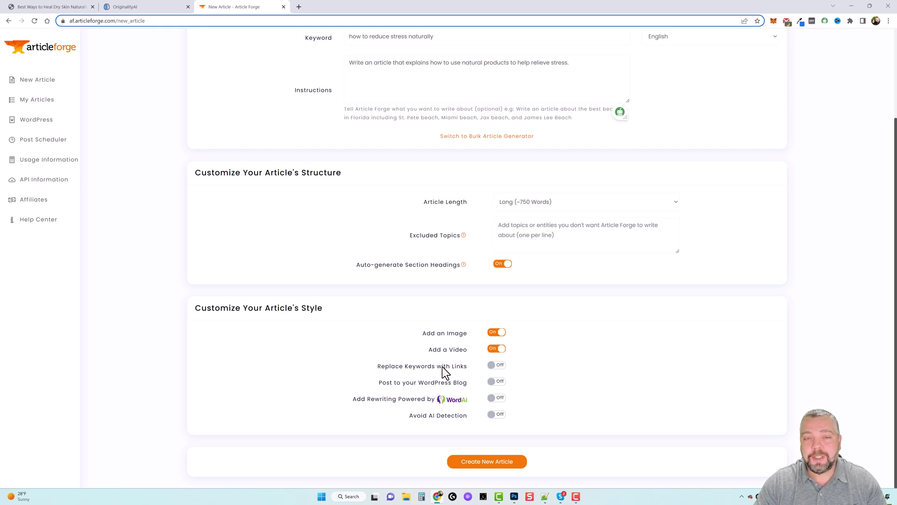
pyautogui.click(495, 365)
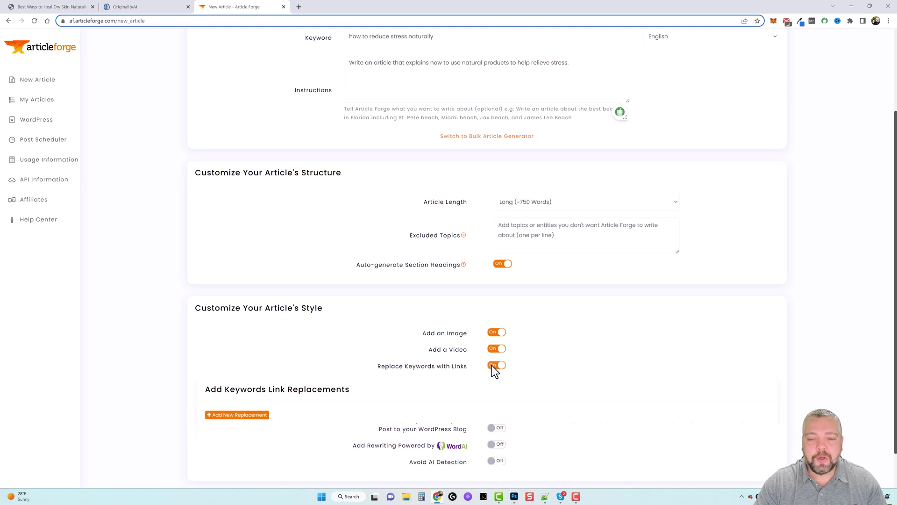
pyautogui.scroll(-1, 408, 384)
pyautogui.scroll(-2, 409, 385)
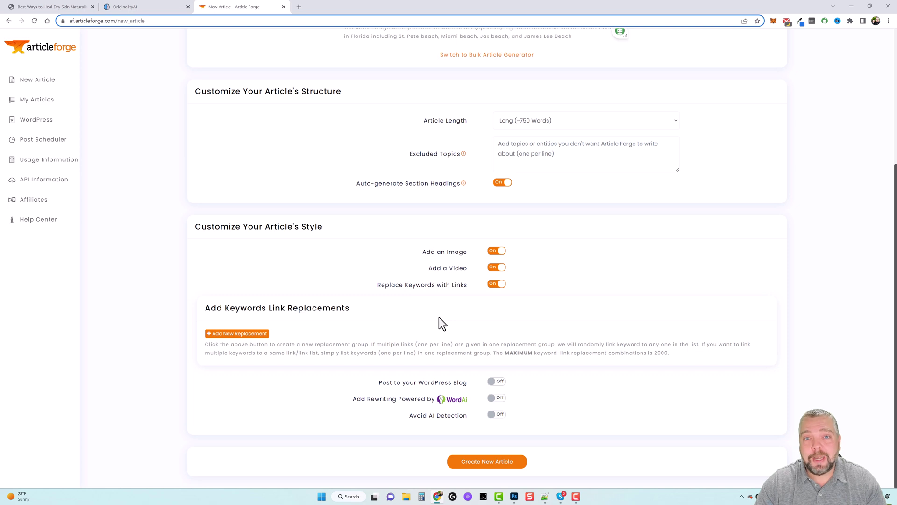
pyautogui.click(496, 284)
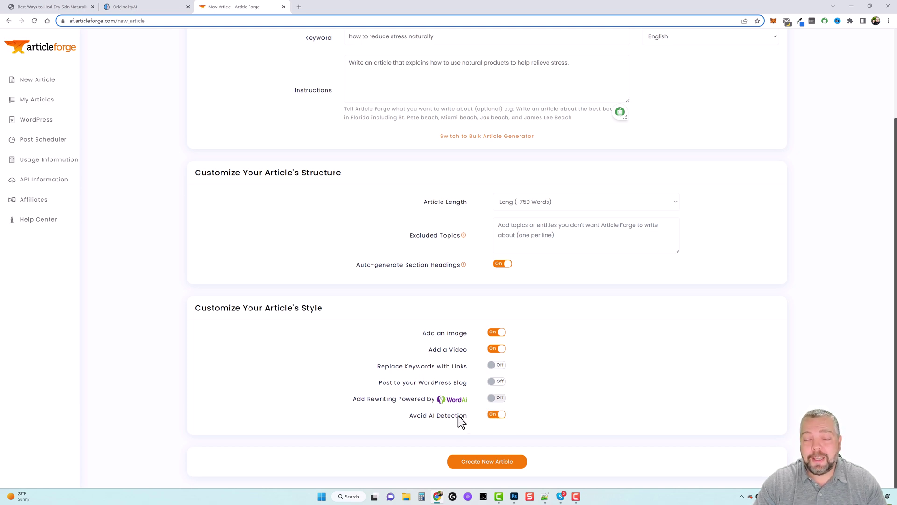
# Step: Generate the stress article and switch to the earlier Originality.AI scan of the dry-skin post
pyautogui.click(486, 463)
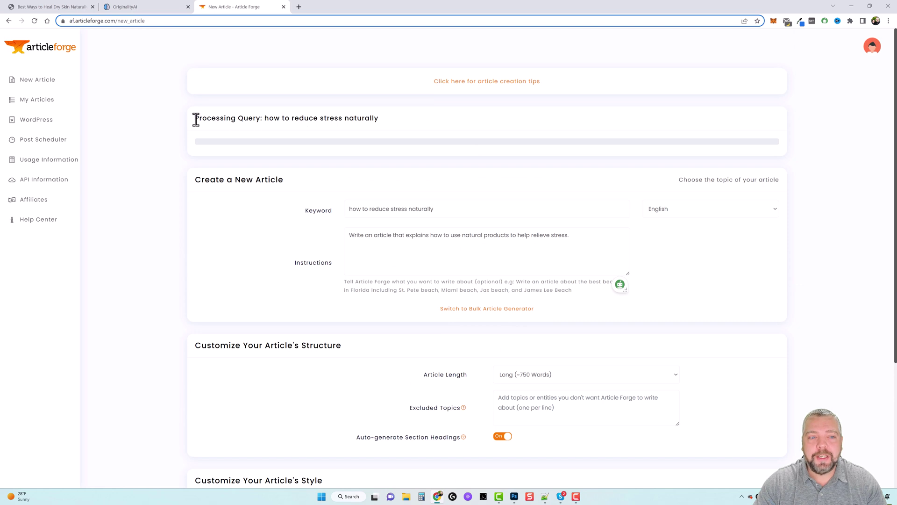
pyautogui.moveTo(194, 119); pyautogui.dragTo(262, 120)
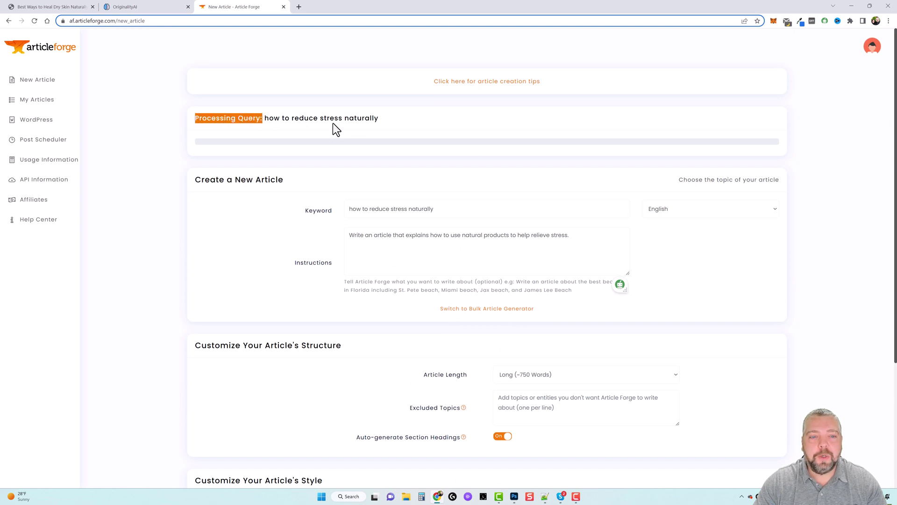
pyautogui.click(475, 122)
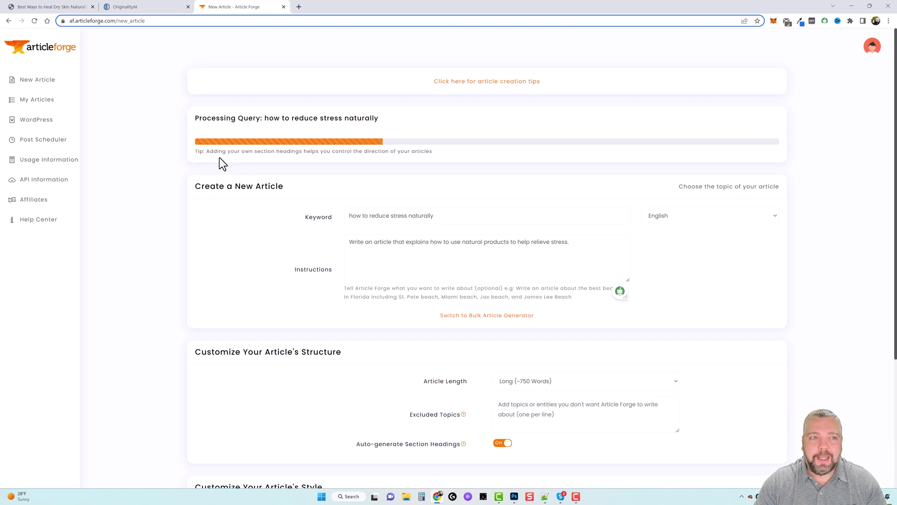
pyautogui.hotkey('ctrl', 'shift', 'Tab')
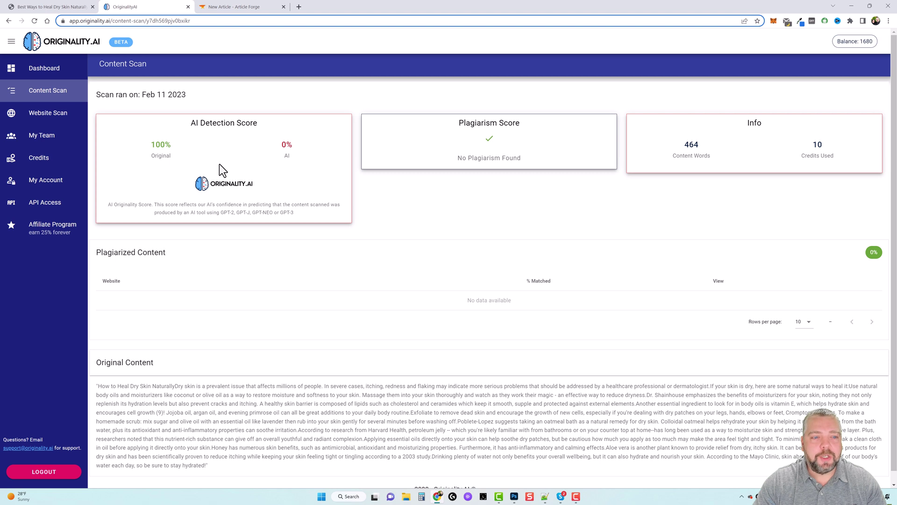
# Step: Review the dry-skin scan's 100% Original score and No Plagiarism Found result, then return to Article Forge
pyautogui.moveTo(150, 144); pyautogui.dragTo(172, 145)
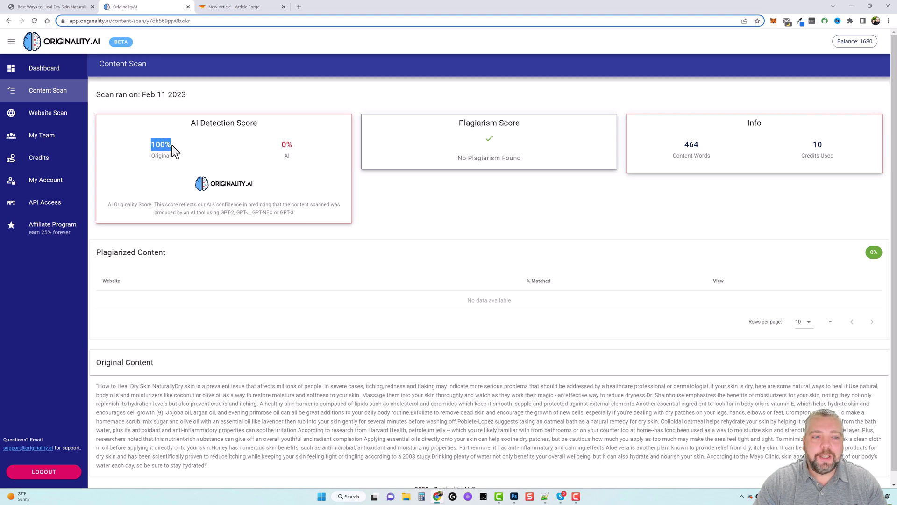
pyautogui.click(198, 149)
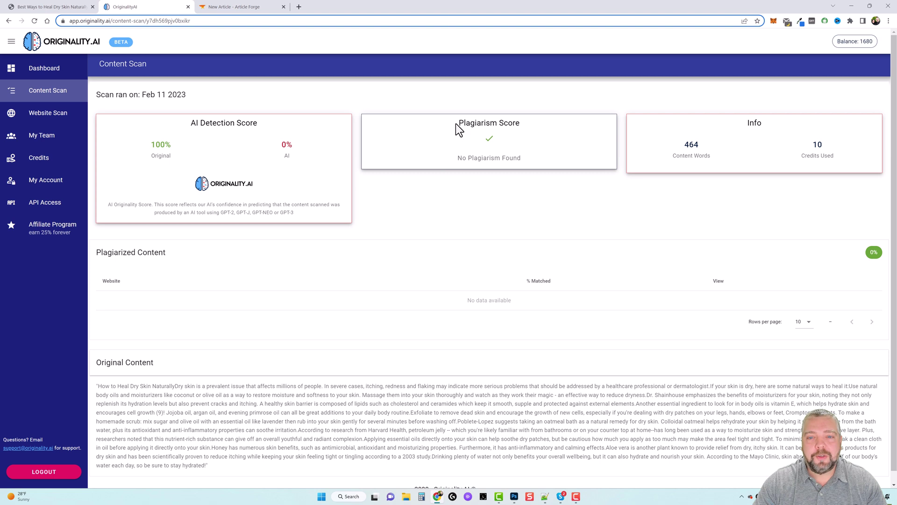
pyautogui.moveTo(456, 123); pyautogui.dragTo(507, 125)
pyautogui.moveTo(477, 158); pyautogui.dragTo(482, 158)
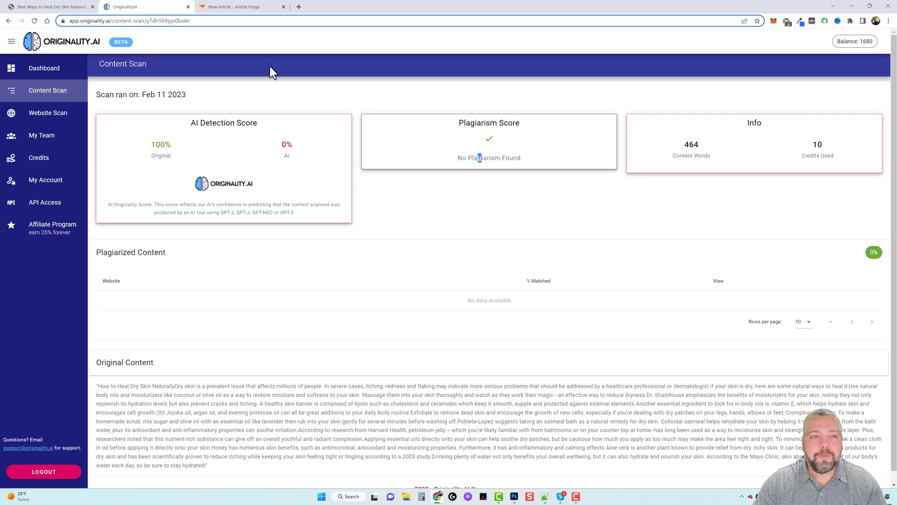
pyautogui.click(242, 10)
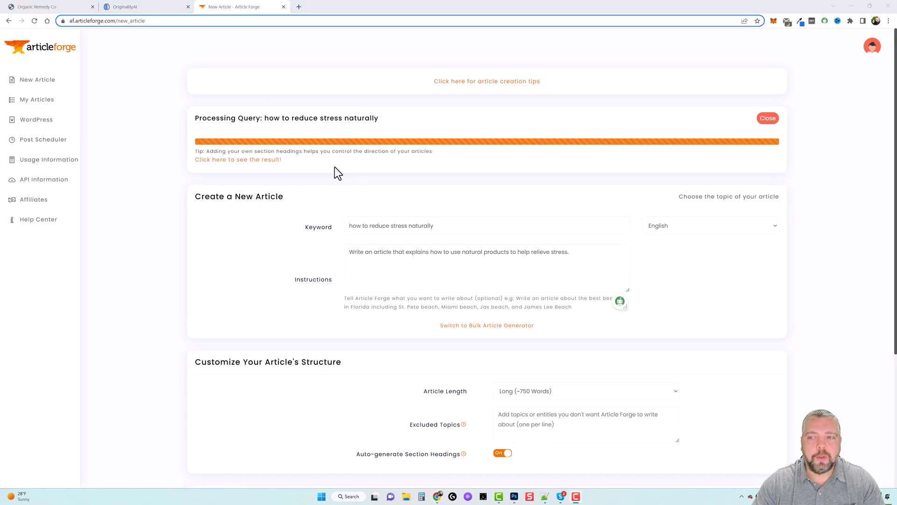
# Step: Open the finished 'How to Reduce Stress Naturally' article, scroll through it, and copy its text
pyautogui.click(241, 162)
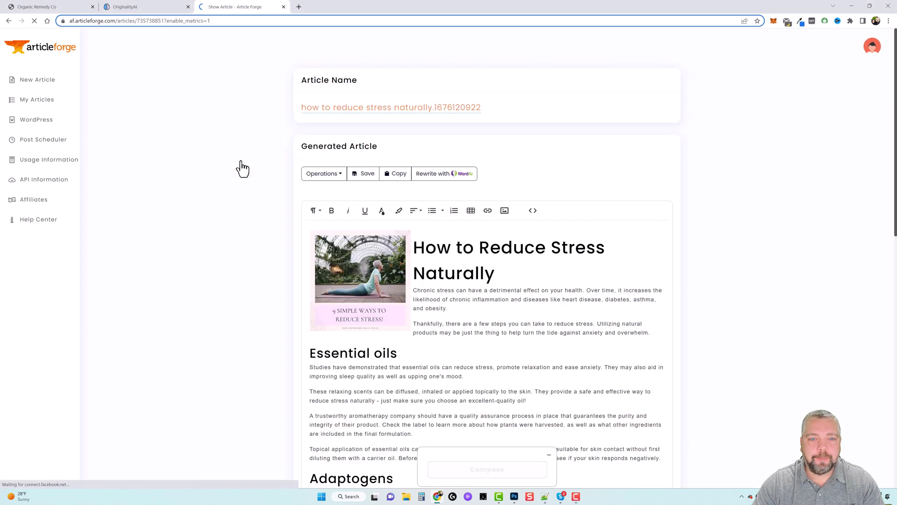
pyautogui.scroll(-6, 258, 252)
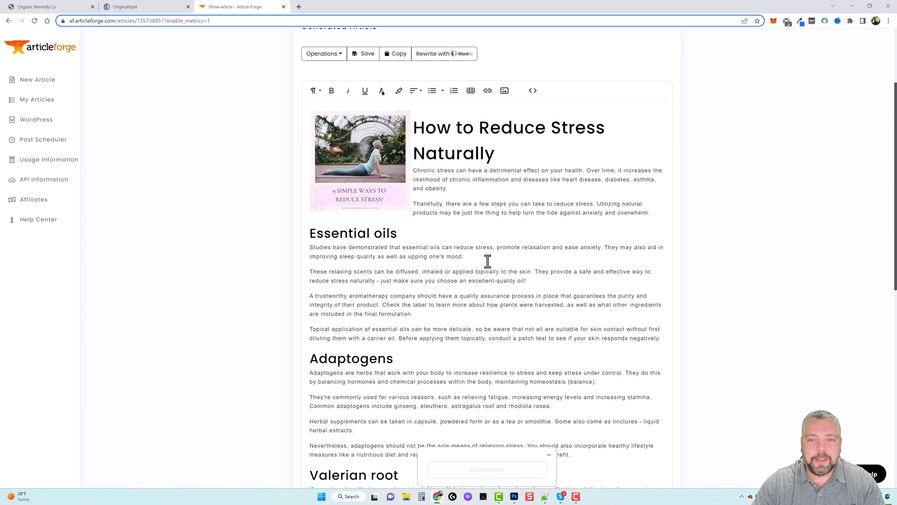
pyautogui.scroll(3, 442, 172)
pyautogui.scroll(-8, 475, 243)
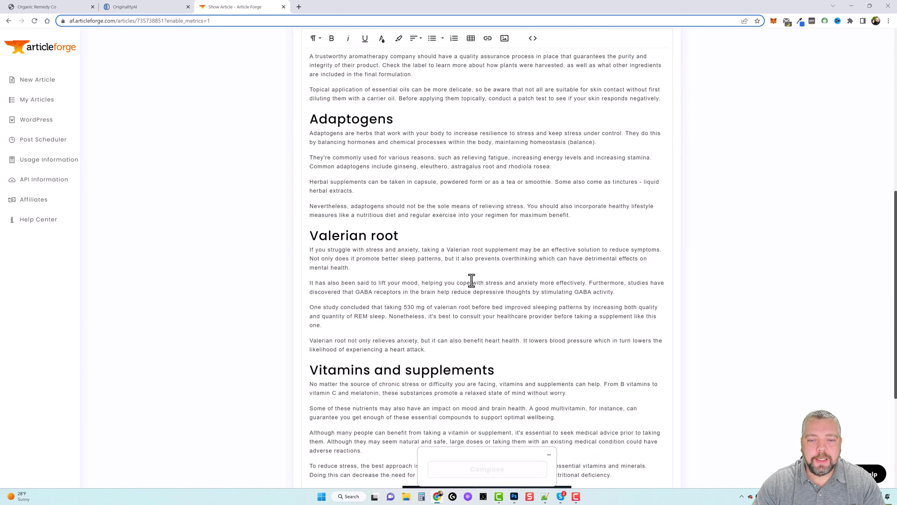
pyautogui.scroll(-2, 477, 280)
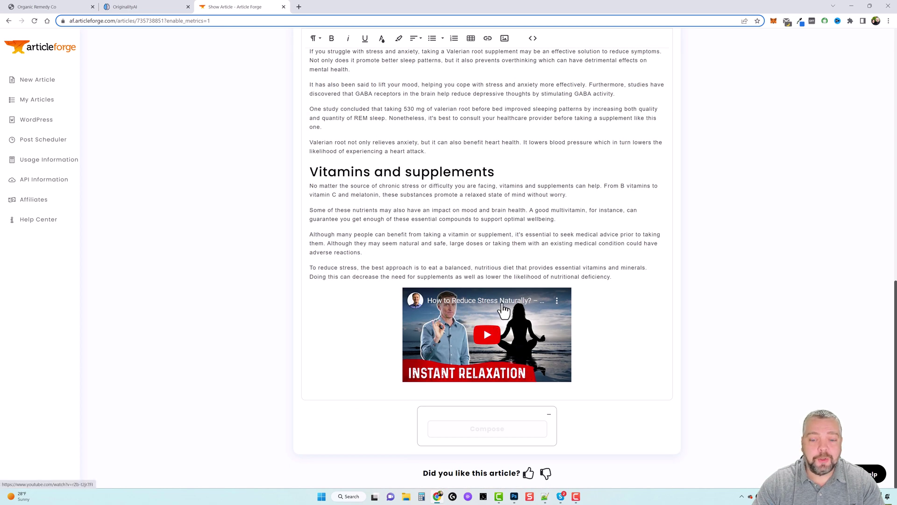
pyautogui.scroll(12, 491, 311)
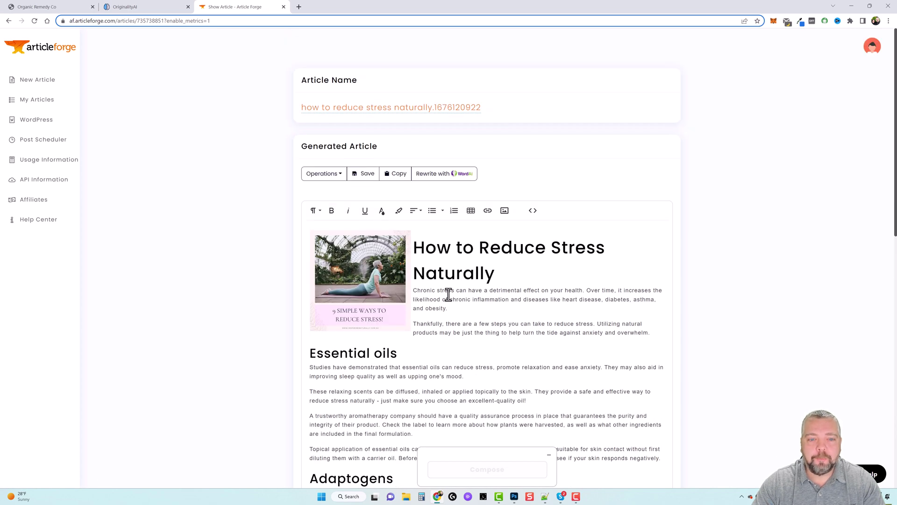
pyautogui.click(400, 177)
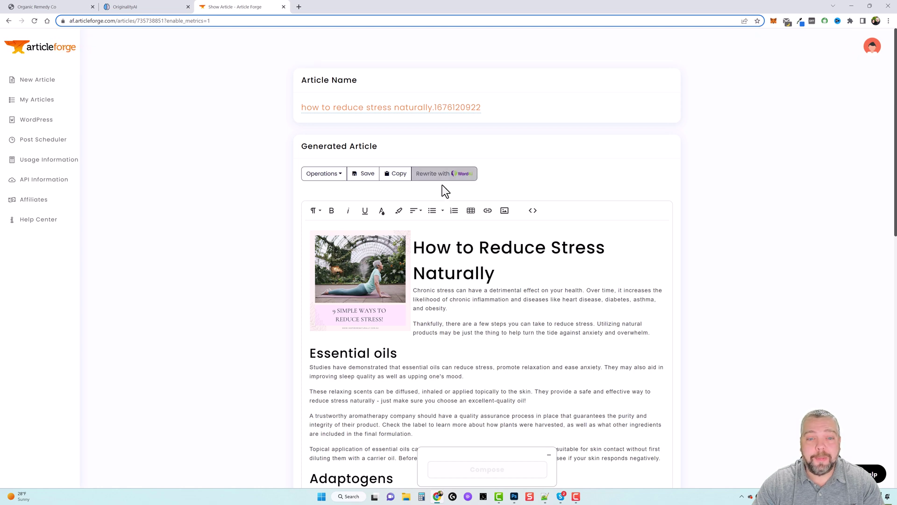
# Step: Paste the stress article into Originality.AI and scan it with Plagiarism Check enabled
pyautogui.click(132, 7)
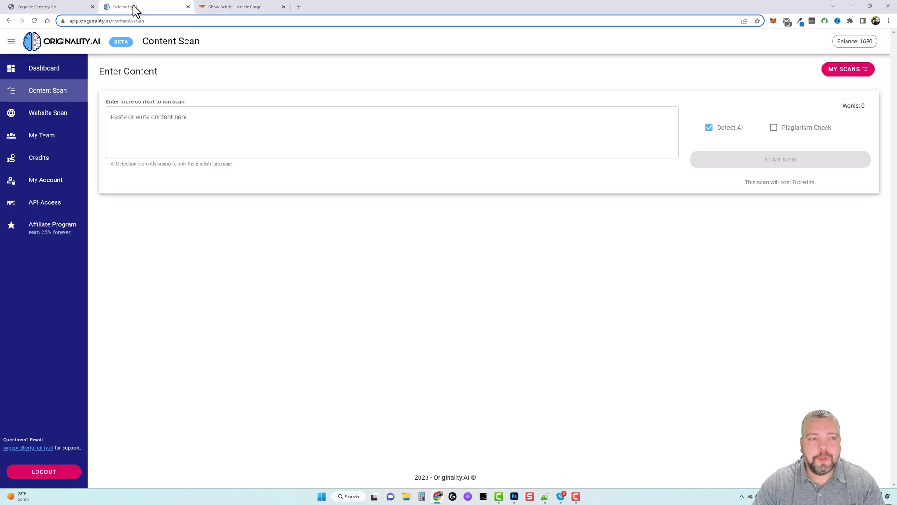
pyautogui.click(168, 124)
pyautogui.rightClick(168, 124)
pyautogui.click(224, 185)
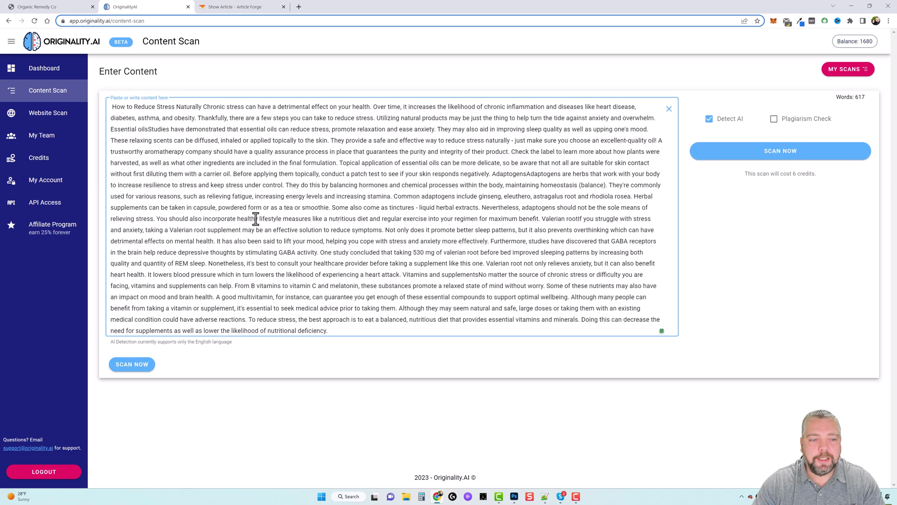
pyautogui.click(773, 119)
pyautogui.click(783, 158)
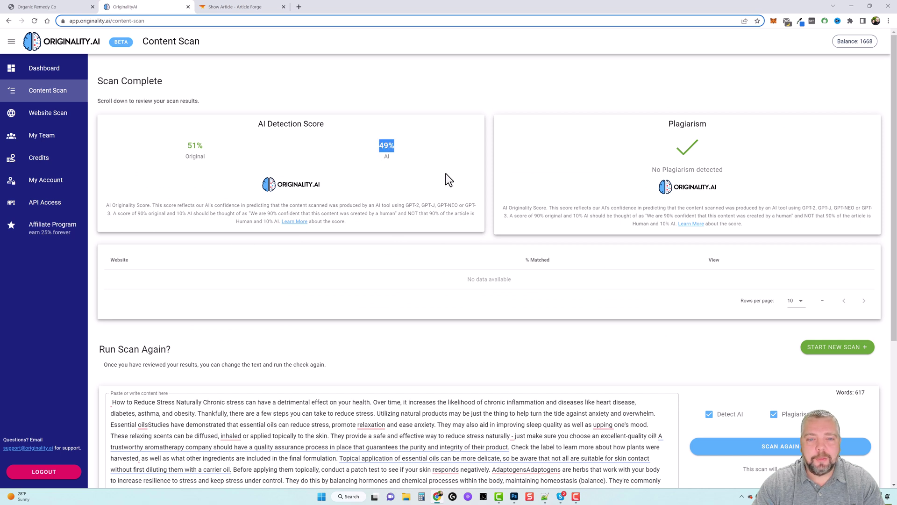
# Step: Review the scan result: 51% original, 49% AI, no plagiarism found
pyautogui.moveTo(489, 190); pyautogui.dragTo(378, 144)
pyautogui.click(410, 150)
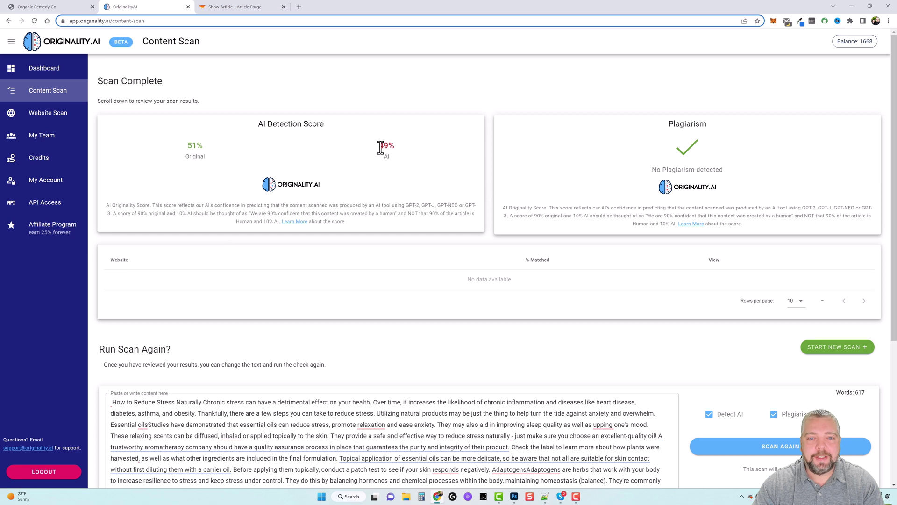
pyautogui.click(489, 236)
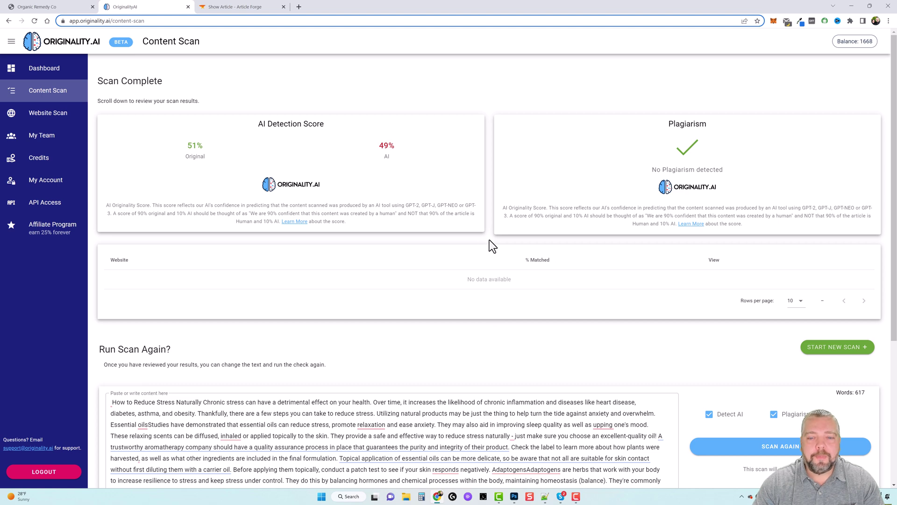
# Step: Go back to the generated stress article and scroll through its image and headings
pyautogui.click(240, 11)
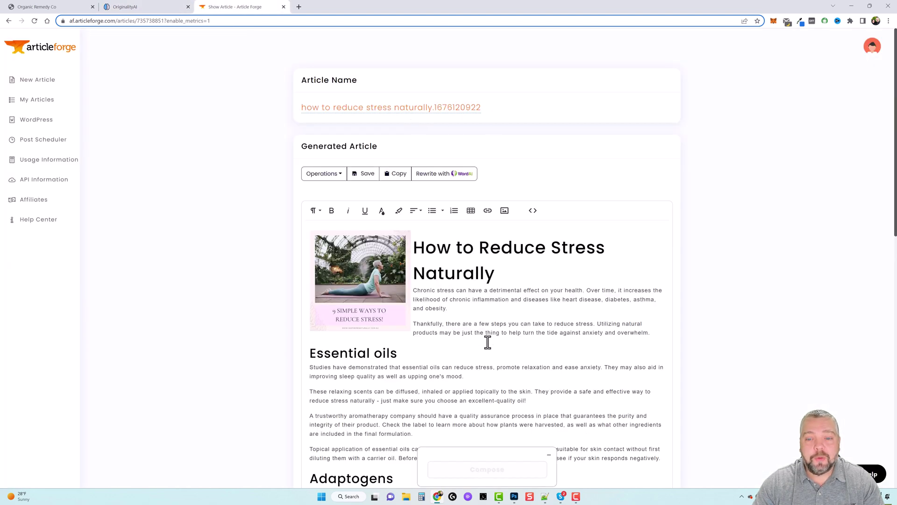
pyautogui.scroll(-5, 486, 341)
pyautogui.scroll(-1, 549, 313)
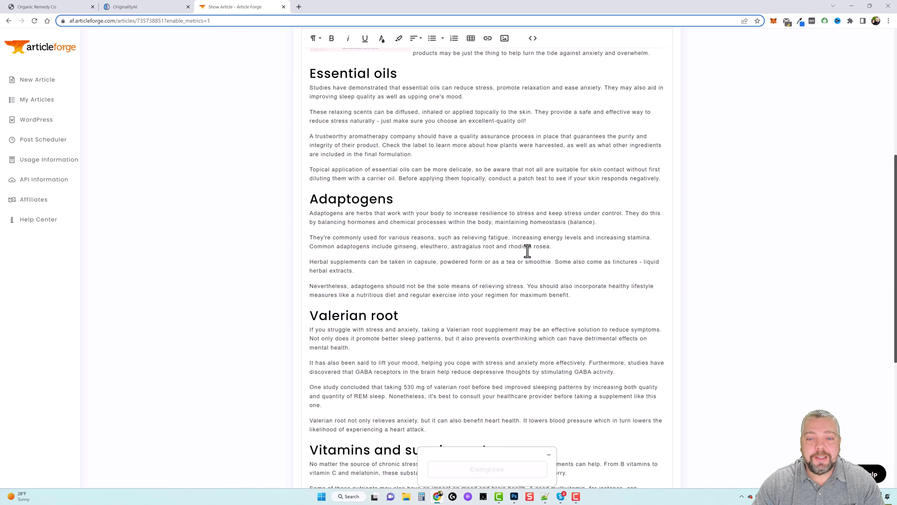
pyautogui.scroll(-1, 510, 299)
pyautogui.scroll(-3, 519, 329)
pyautogui.scroll(8, 523, 327)
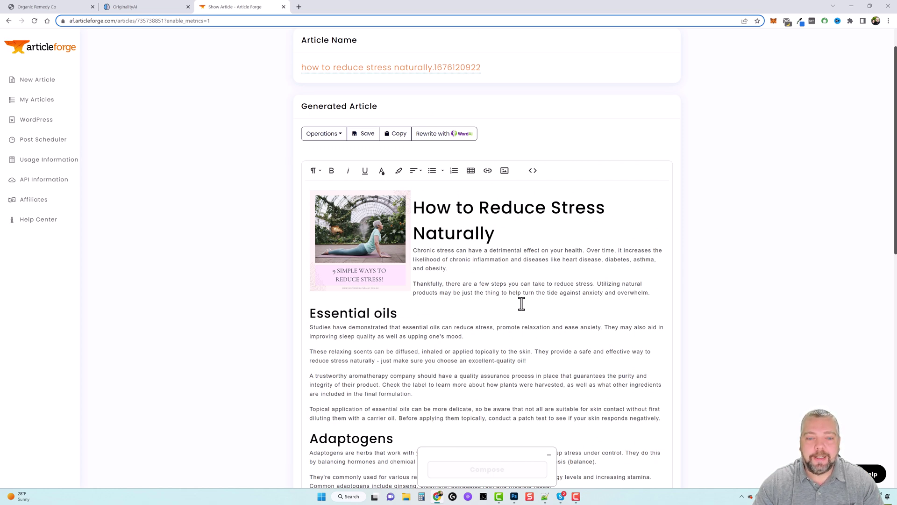
pyautogui.click(125, 6)
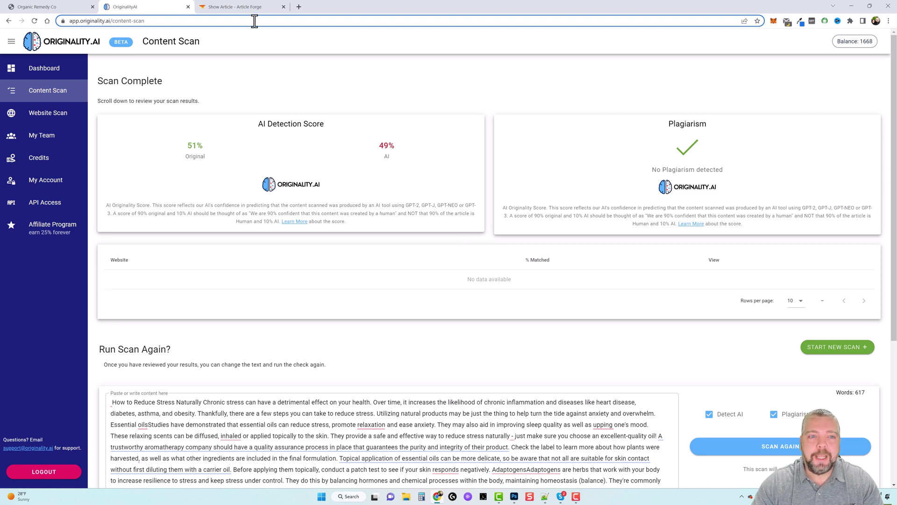
pyautogui.click(248, 7)
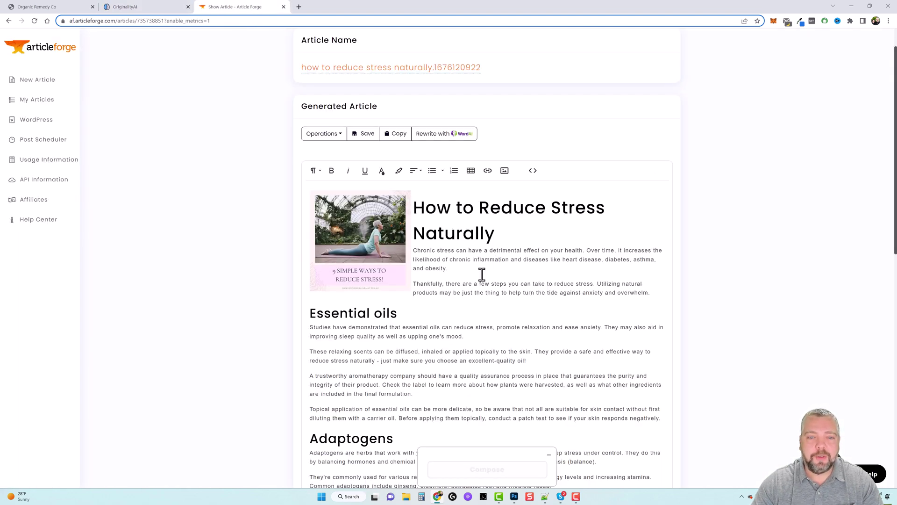
# Step: Post the article as Published to Organic Remedy Co under Natural Remedies and Guidance, keeping its title
pyautogui.click(344, 137)
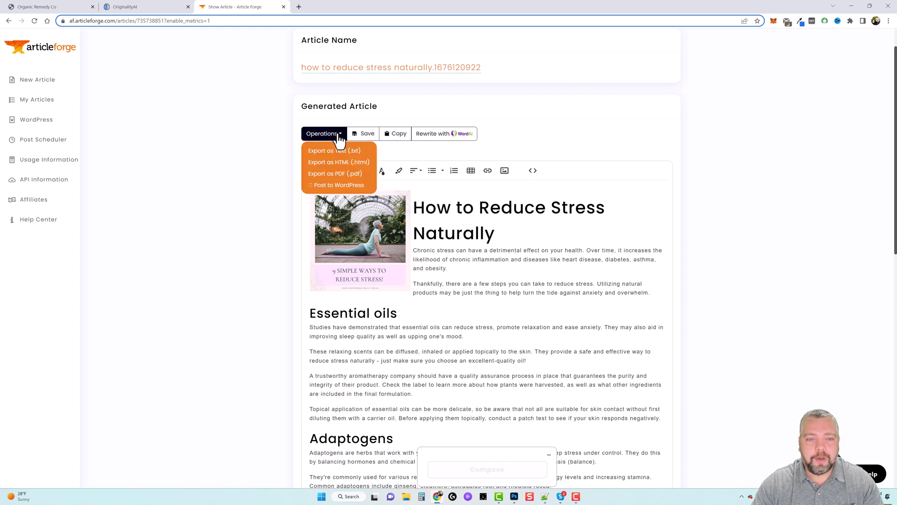
pyautogui.click(344, 185)
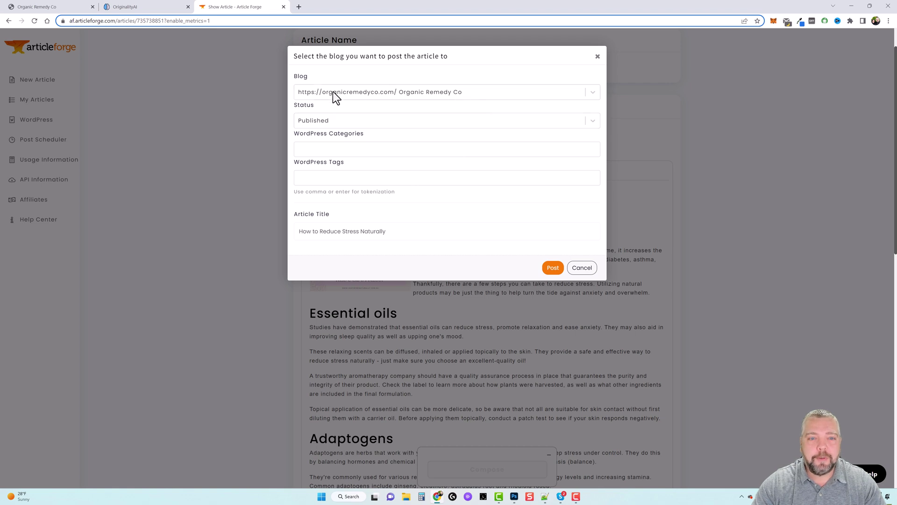
pyautogui.click(331, 148)
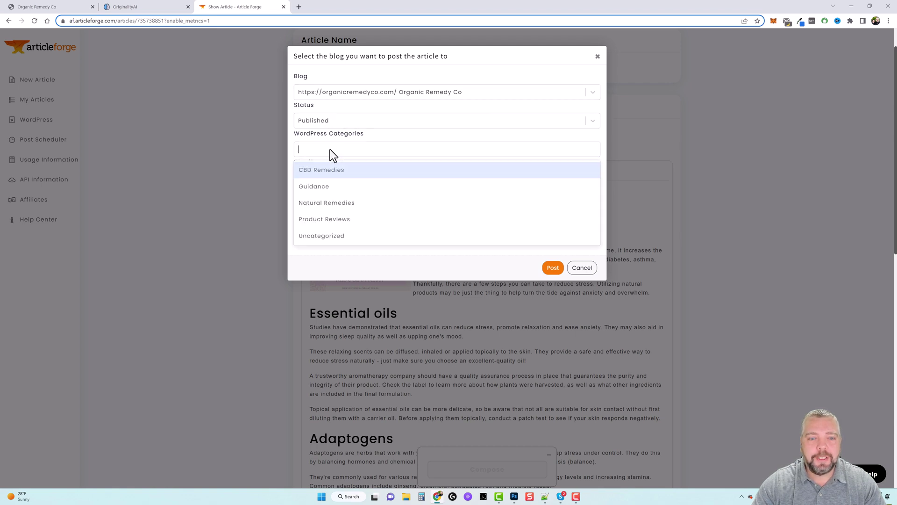
pyautogui.click(335, 203)
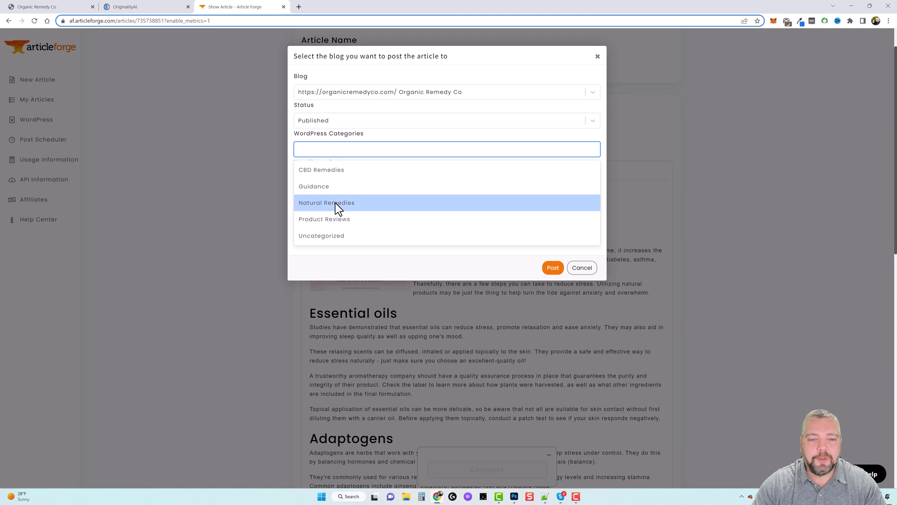
pyautogui.click(365, 153)
pyautogui.click(353, 186)
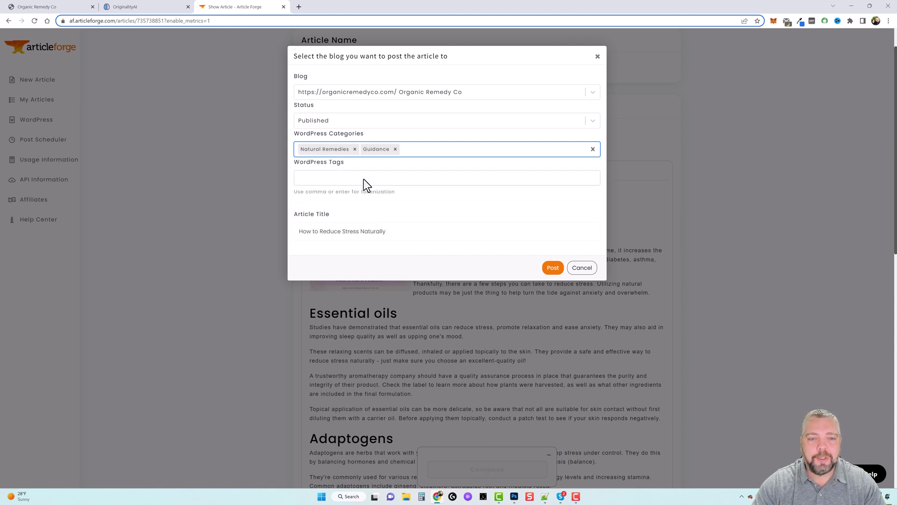
pyautogui.click(360, 176)
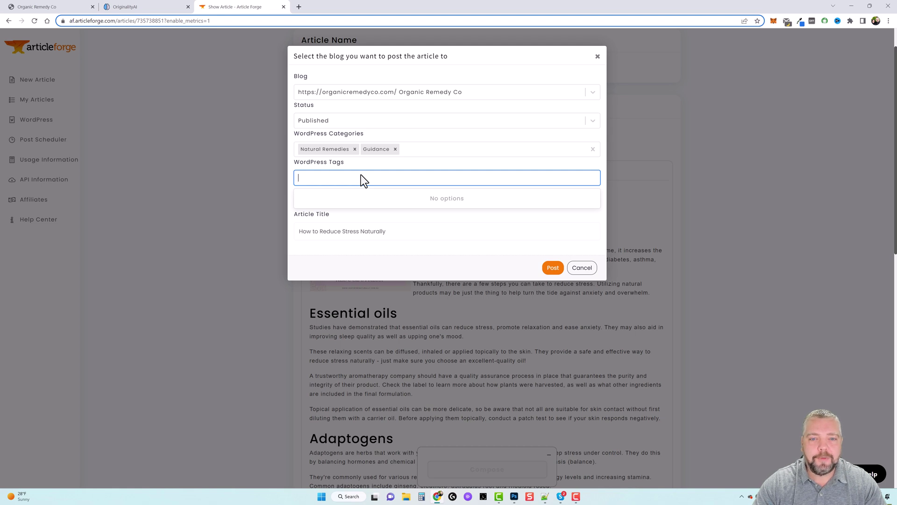
pyautogui.click(439, 141)
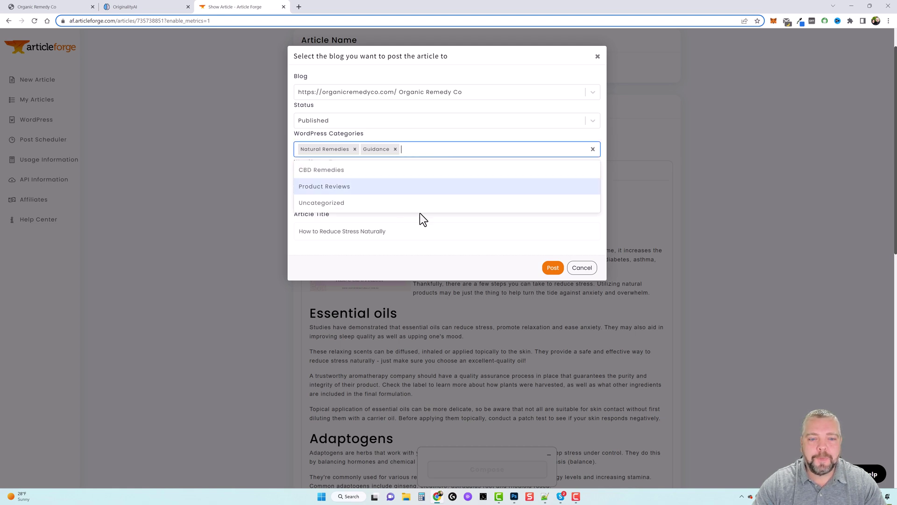
pyautogui.click(337, 231)
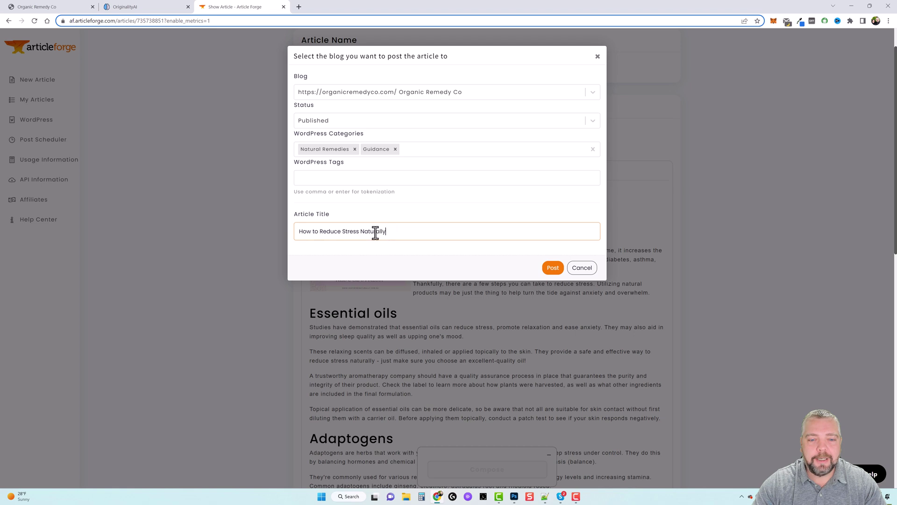
pyautogui.click(549, 266)
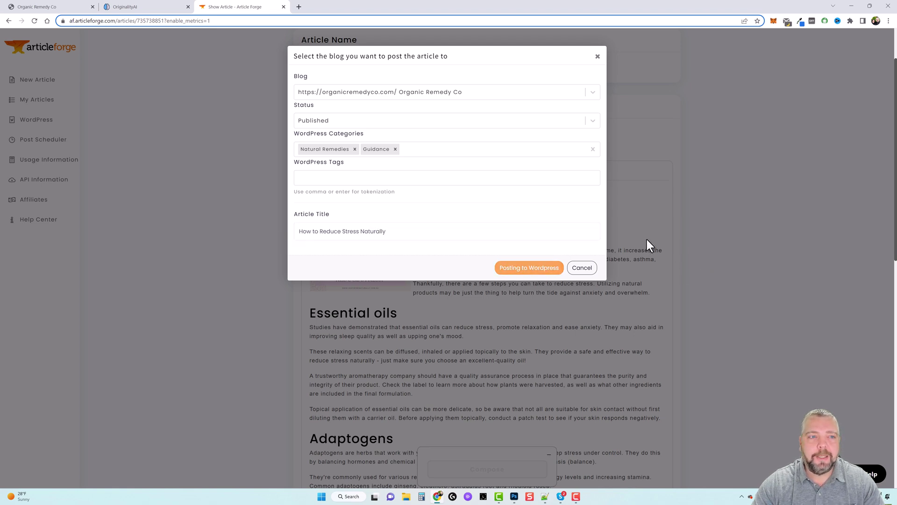
# Step: Reload the Organic Remedy Co homepage and open the new 'How to Reduce Stress Naturally' post
pyautogui.click(49, 7)
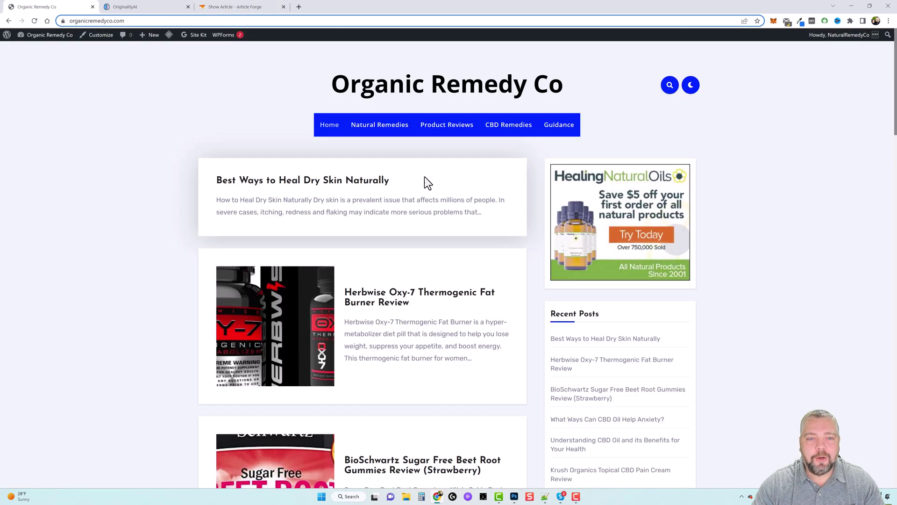
pyautogui.click(34, 20)
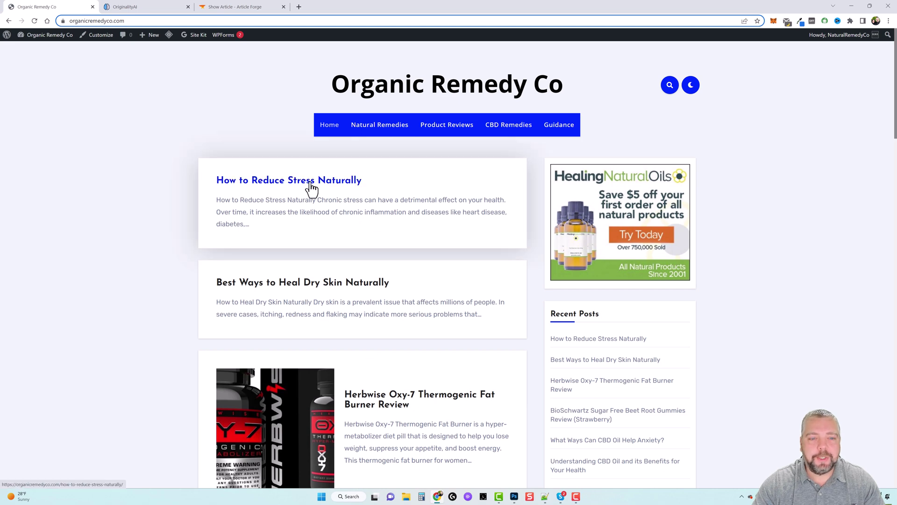
pyautogui.click(335, 186)
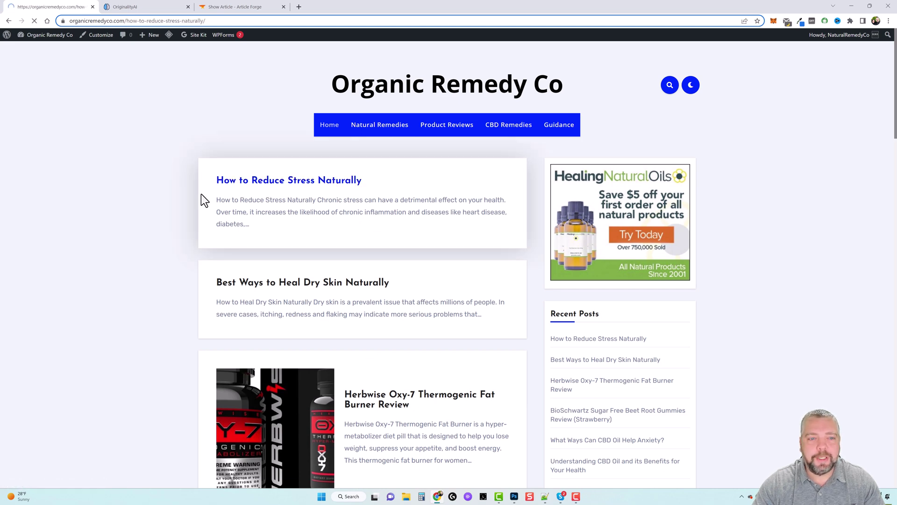
# Step: Scroll through the live 'How to Reduce Stress Naturally' article to review its content
pyautogui.scroll(-2, 194, 260)
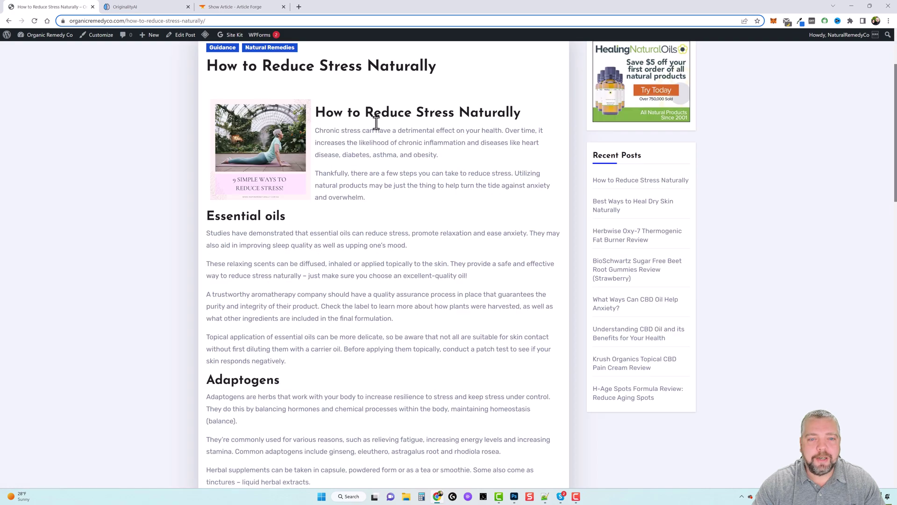
pyautogui.scroll(-10, 369, 243)
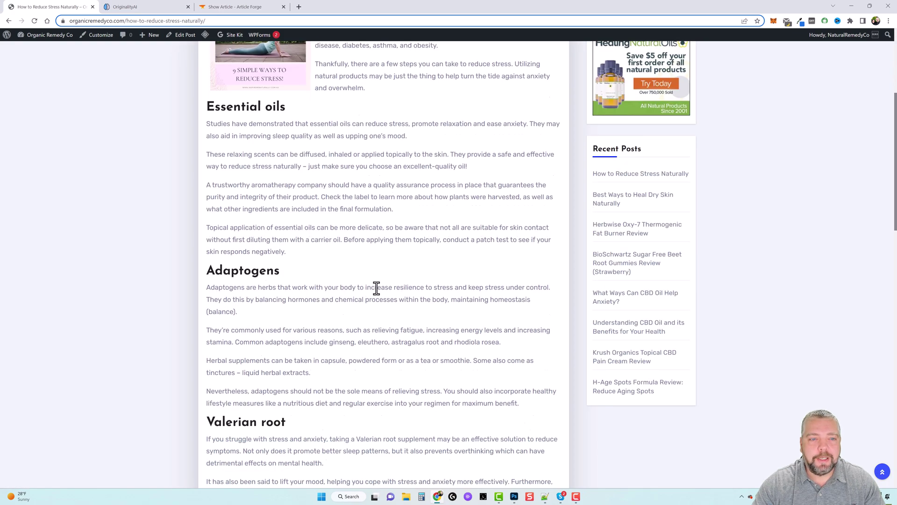
pyautogui.scroll(-4, 376, 286)
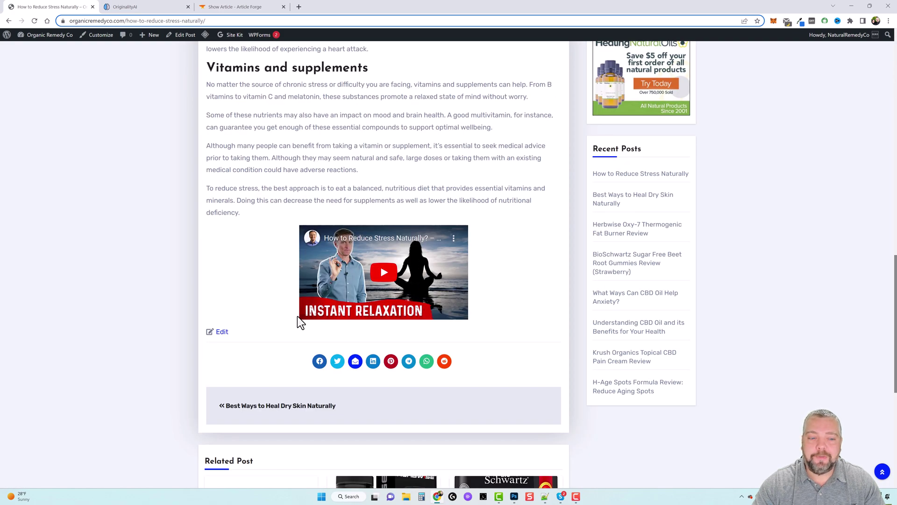
pyautogui.scroll(16, 398, 325)
pyautogui.scroll(-6, 419, 315)
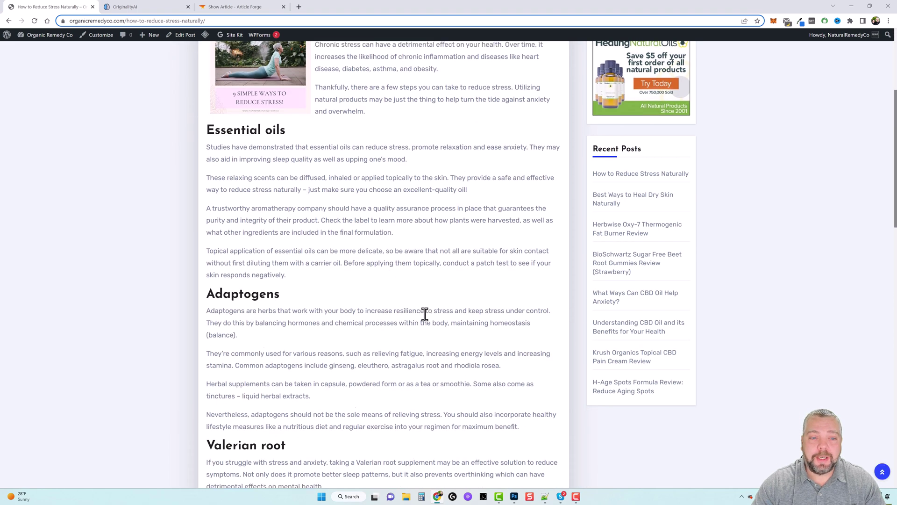
pyautogui.scroll(-3, 426, 313)
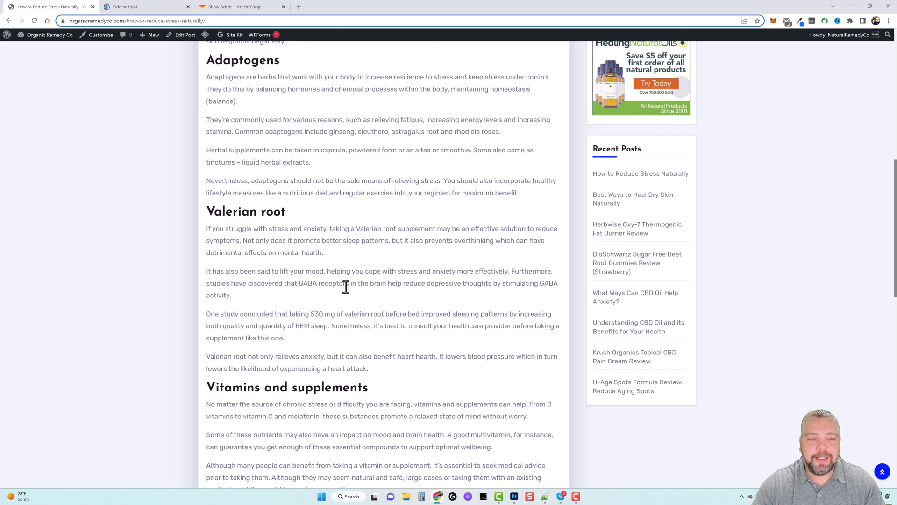
pyautogui.scroll(4, 365, 299)
pyautogui.scroll(4, 365, 299)
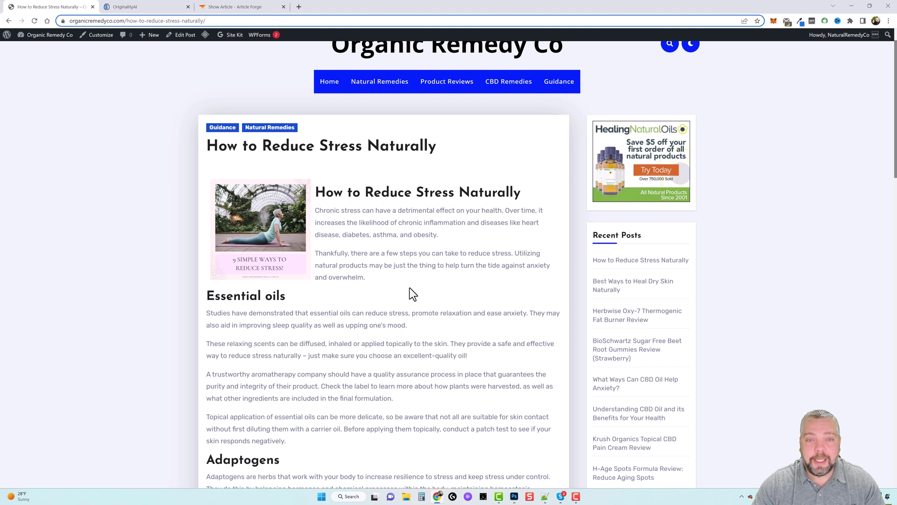
pyautogui.scroll(-6, 409, 294)
pyautogui.scroll(-6, 420, 336)
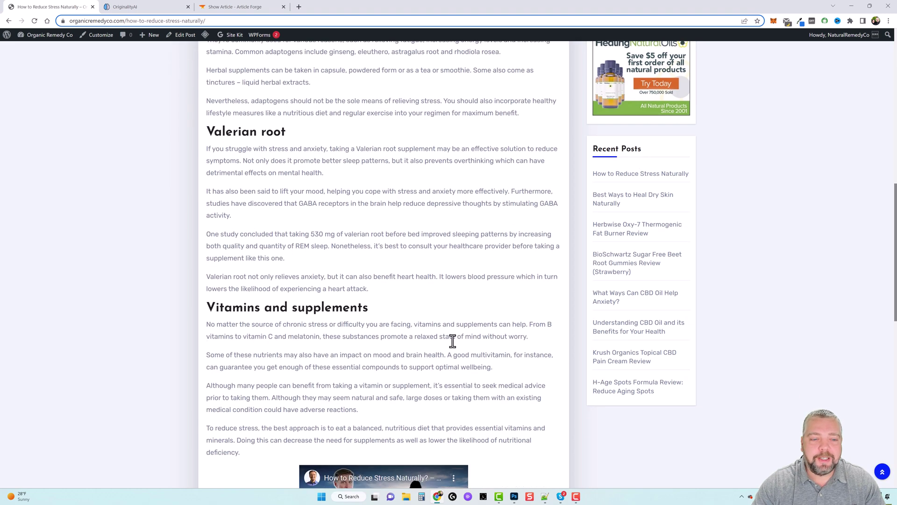
pyautogui.scroll(12, 403, 351)
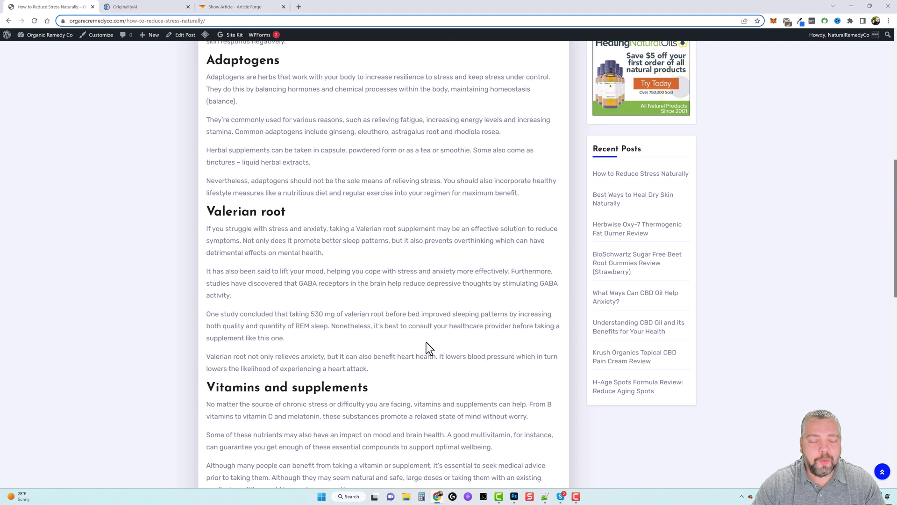
pyautogui.scroll(2, 399, 328)
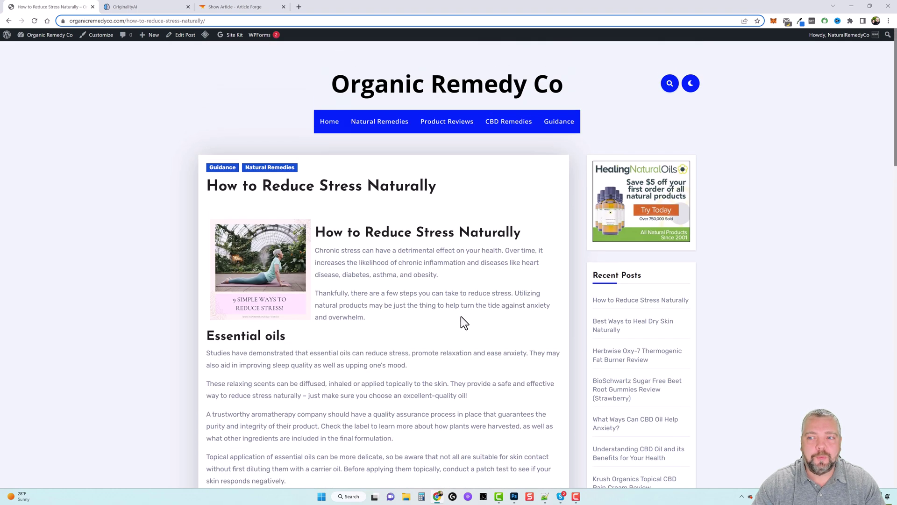